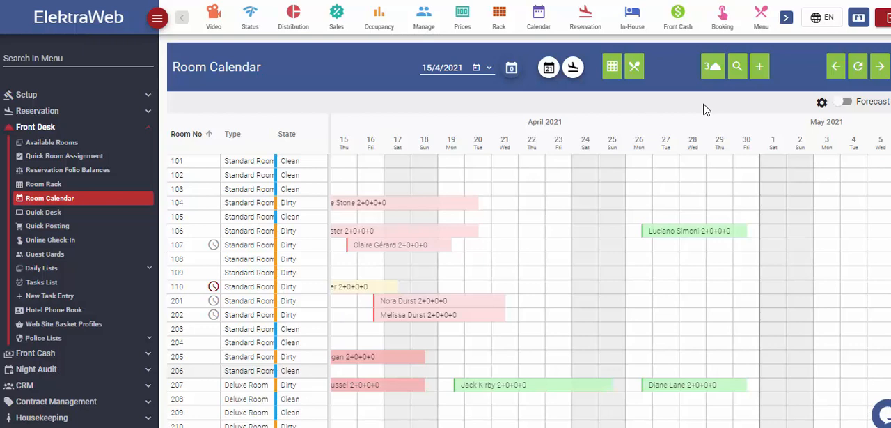
# - View the actions available for the 26 to 30 April reservation in room 106, and dismiss them
pyautogui.rightClick(647, 231)
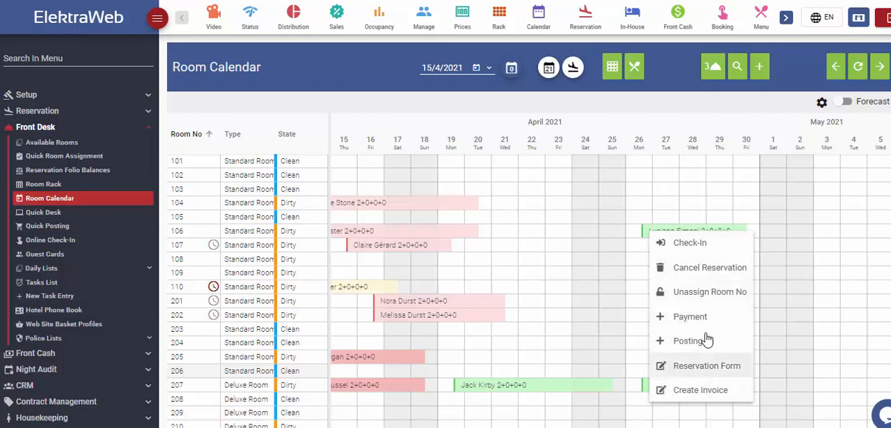
pyautogui.click(683, 127)
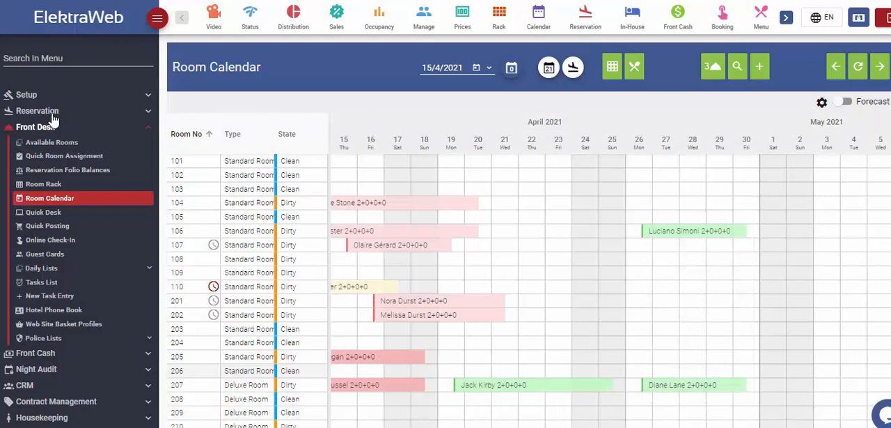
# - Open the Reservation List and look through the InHouse and Reservation lists and the available reservation actions
pyautogui.click(78, 211)
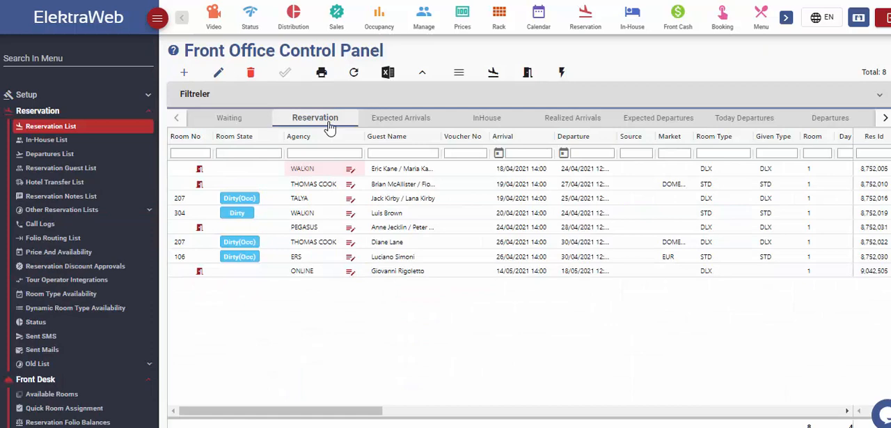
pyautogui.click(496, 118)
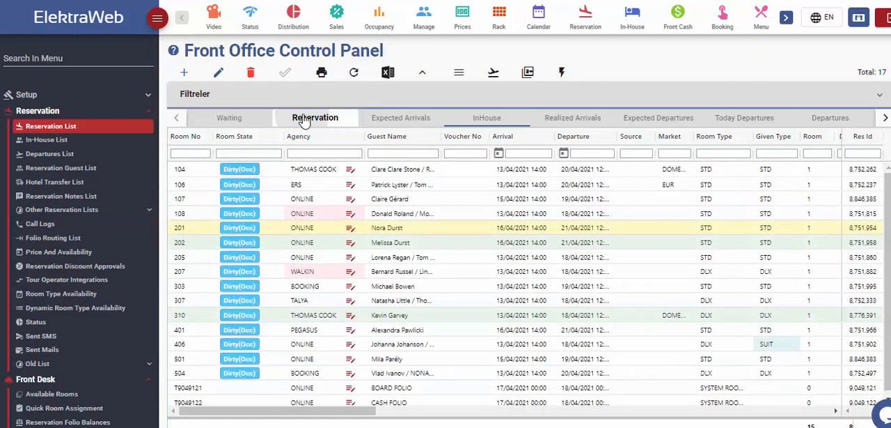
pyautogui.click(305, 118)
pyautogui.click(561, 73)
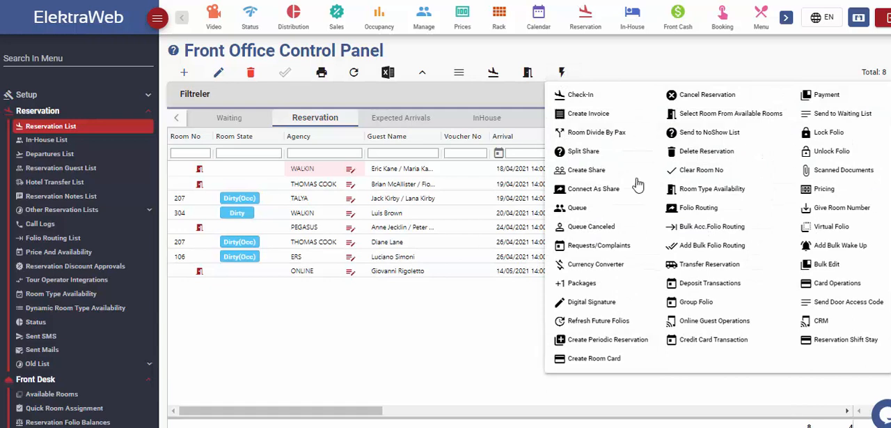
pyautogui.click(563, 72)
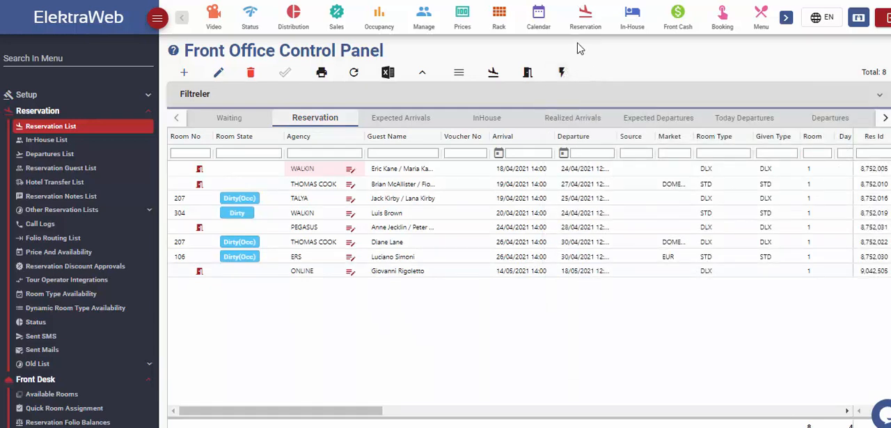
# - Return to the Room Calendar, collapse the Reservation group and hide the side navigation
pyautogui.click(539, 16)
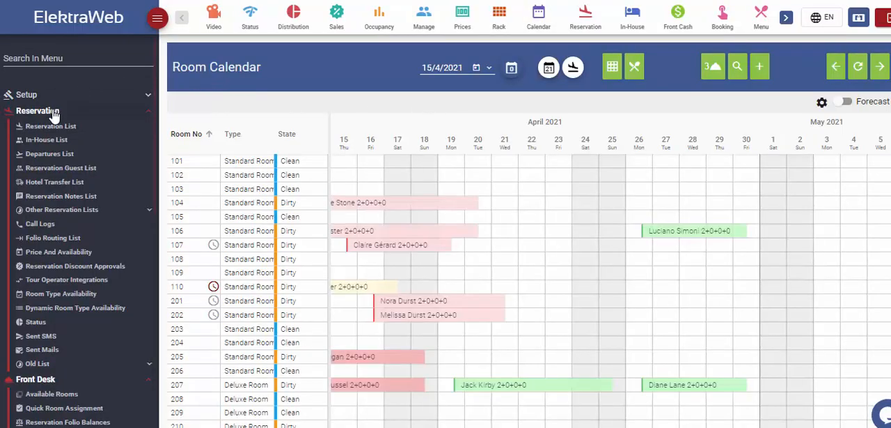
pyautogui.click(55, 113)
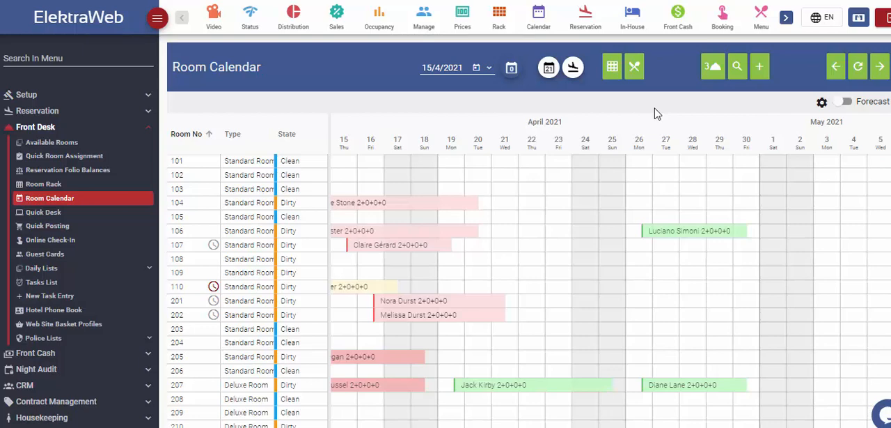
pyautogui.click(157, 21)
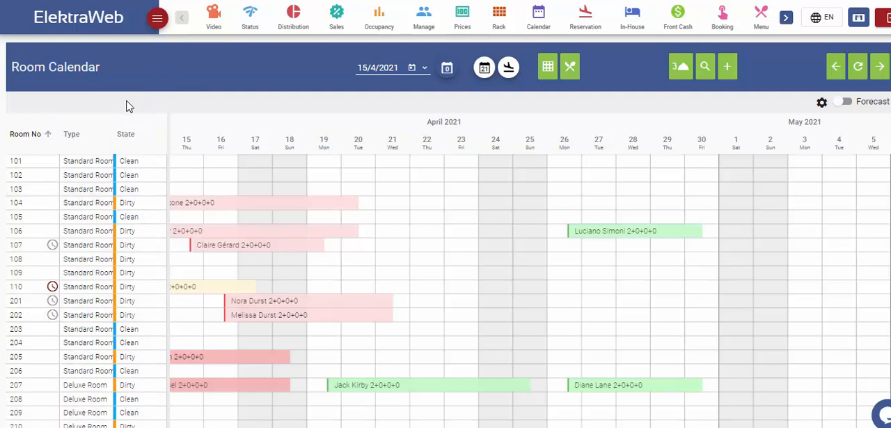
# - Group the calendar's rooms by Type in ascending order and collapse the Deluxe Room and SUIT groups
pyautogui.click(90, 137)
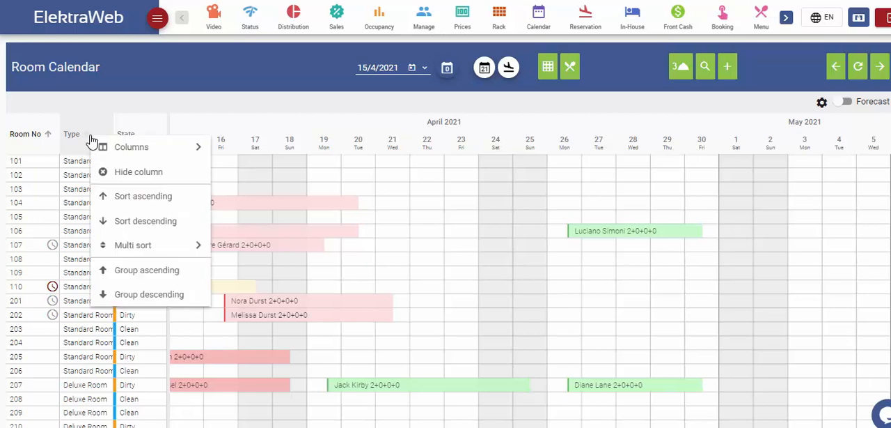
pyautogui.click(147, 271)
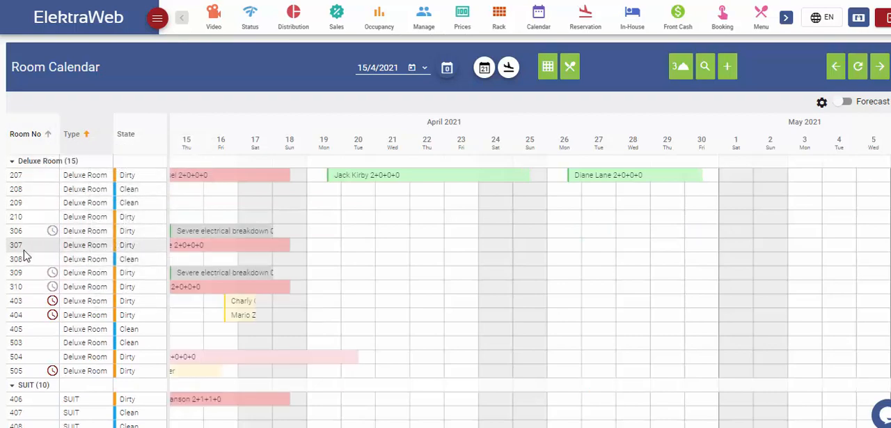
pyautogui.scroll(-5, 32, 258)
pyautogui.scroll(-3, 31, 263)
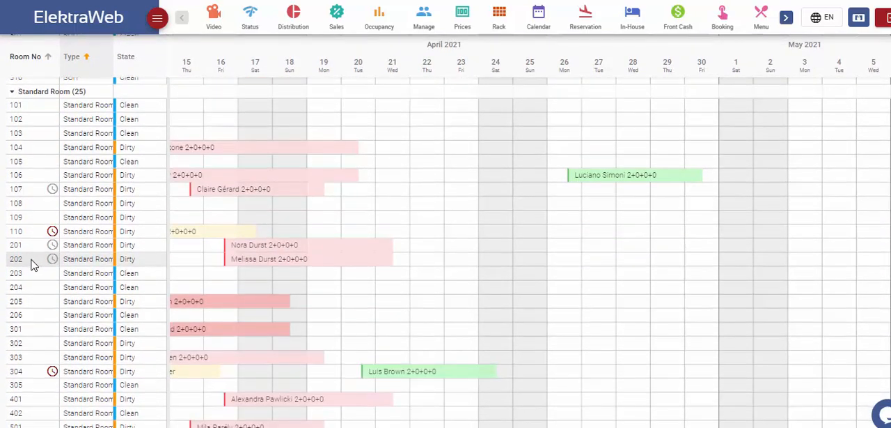
pyautogui.scroll(8, 35, 230)
pyautogui.click(36, 161)
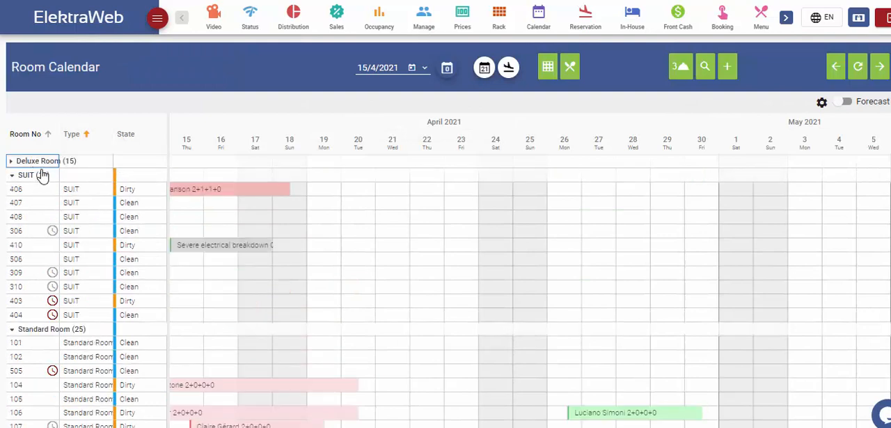
pyautogui.click(41, 175)
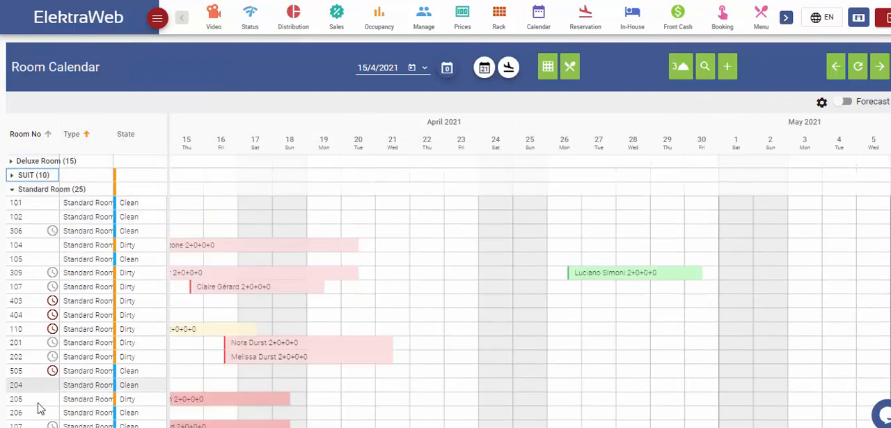
# - Hide the calendar's State column and show the Bed Type and Room View columns
pyautogui.rightClick(90, 137)
pyautogui.moveTo(121, 149)
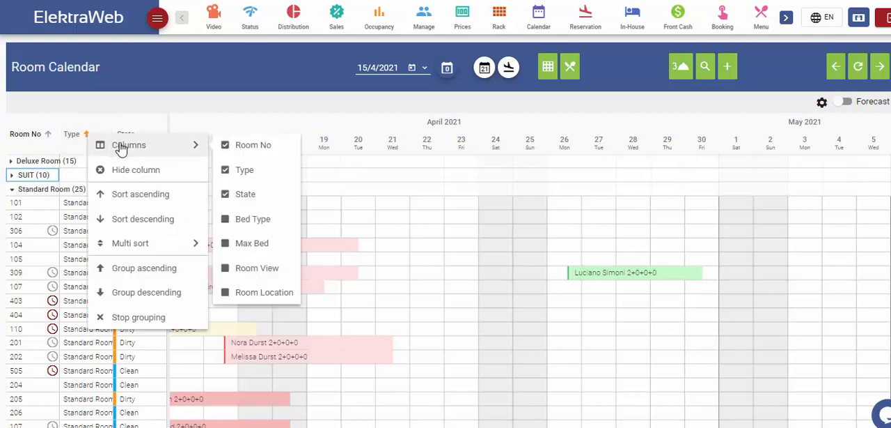
pyautogui.click(235, 200)
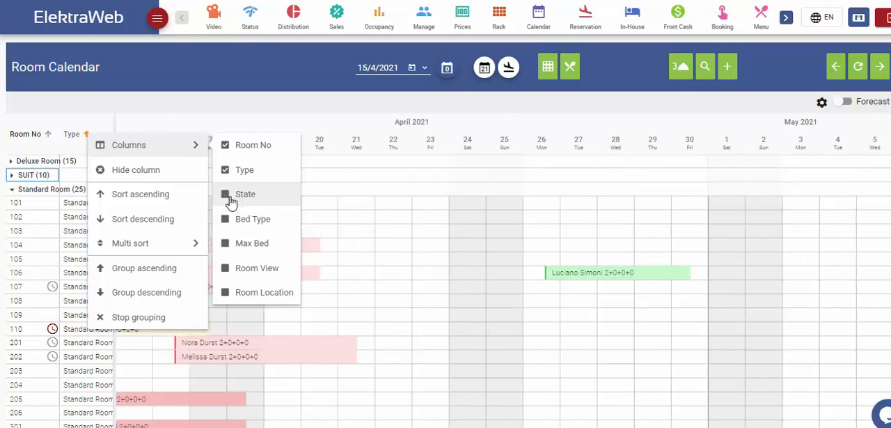
pyautogui.click(234, 231)
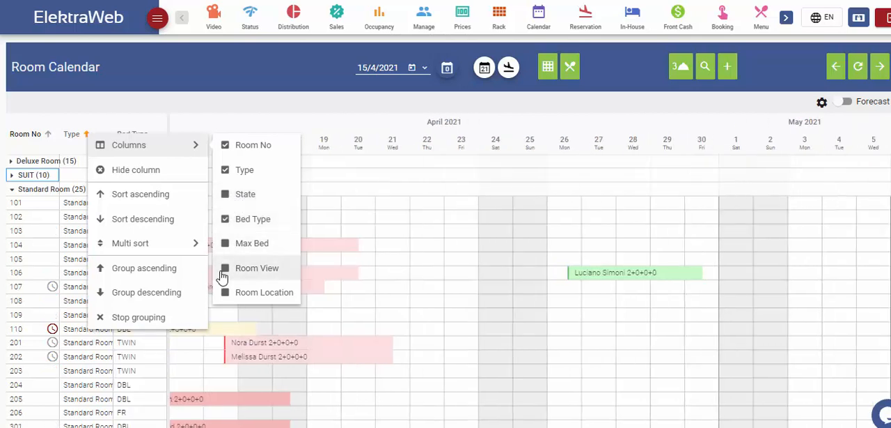
pyautogui.click(227, 276)
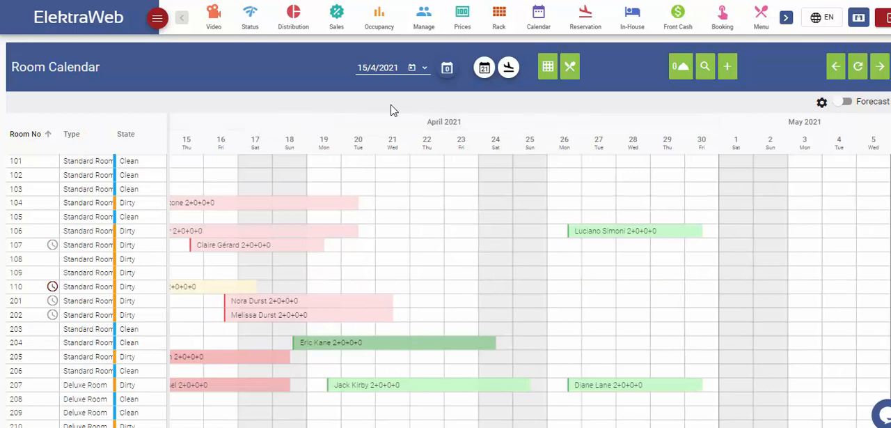
# - Turn on Forecast to examine the daily occupied and available rooms, and turn it off again
pyautogui.click(849, 103)
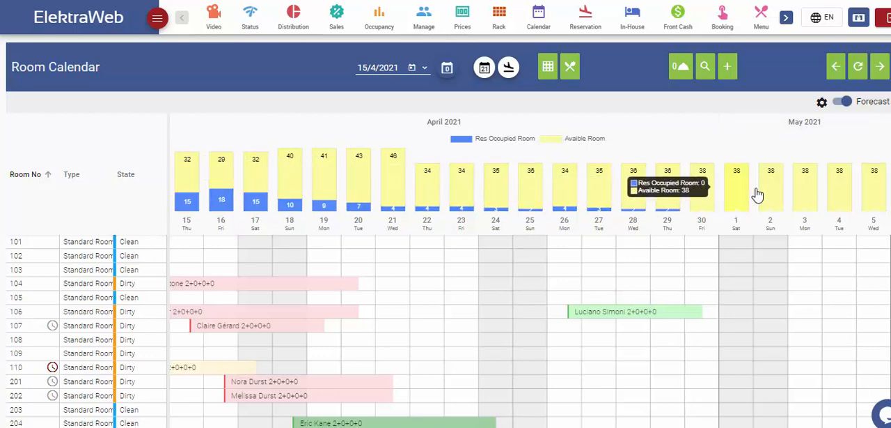
pyautogui.click(844, 102)
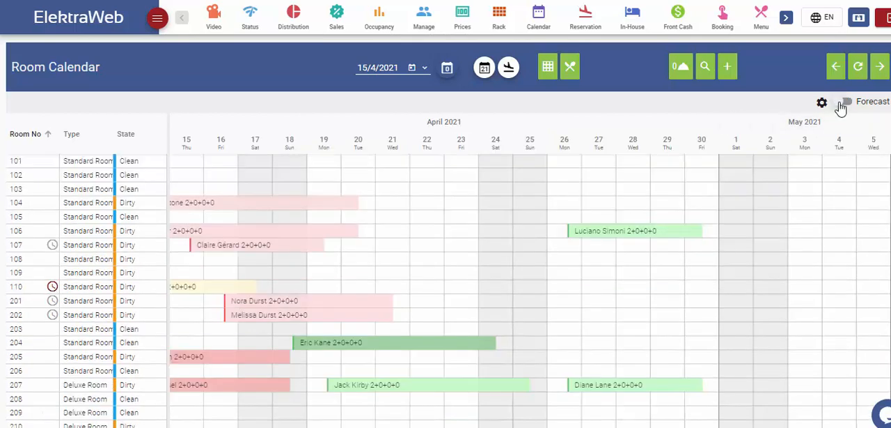
# - Open a blank reservation form from the calendar to review its fields, and close it
pyautogui.click(727, 67)
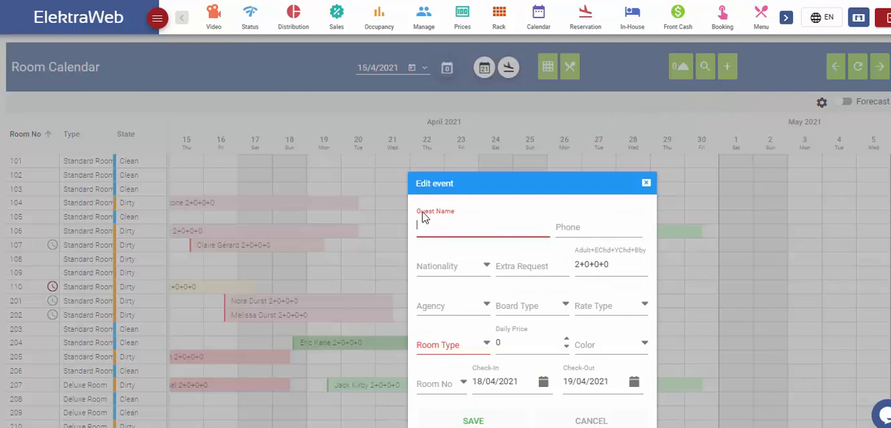
pyautogui.click(476, 419)
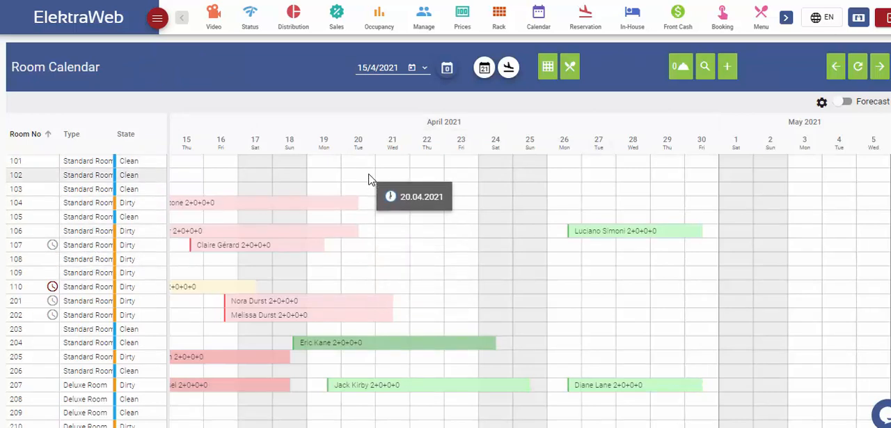
# - Create a Standard Room reservation in room 102 from 20/04/2021 to 24/04/2021, entering the guest's full name
pyautogui.moveTo(369, 177); pyautogui.dragTo(504, 177)
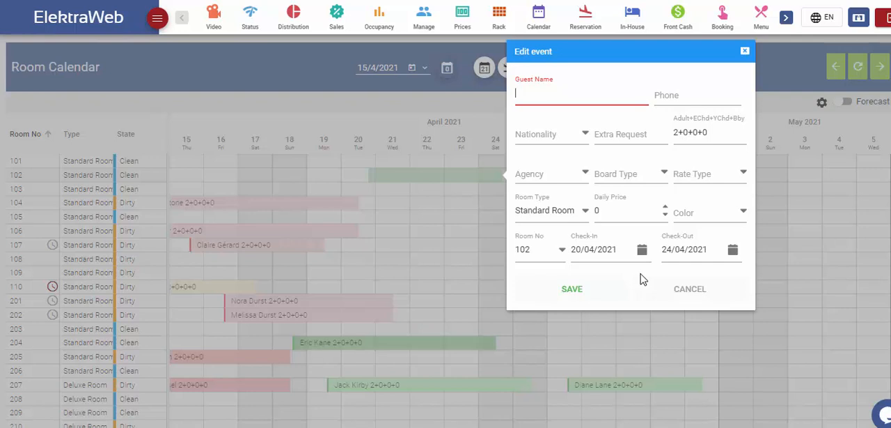
pyautogui.click(572, 289)
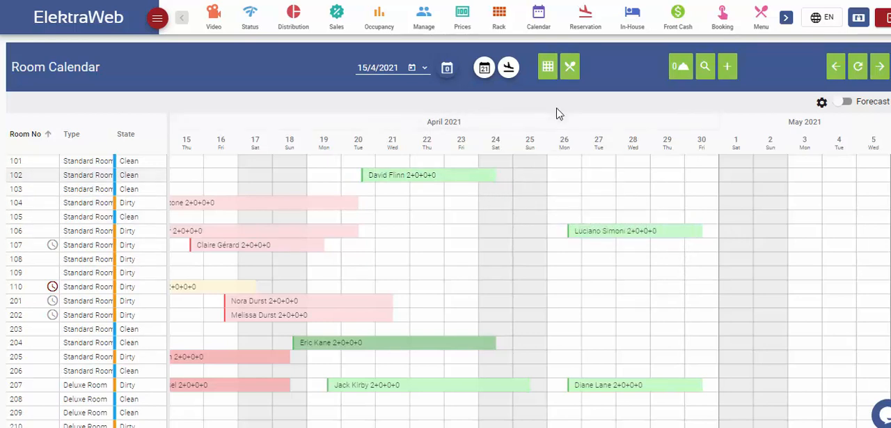
# - Show the unassigned reservations row and create a Deluxe Room reservation there from 24/04/2021 to 26/04/2021, entering the guest's full name
pyautogui.click(679, 67)
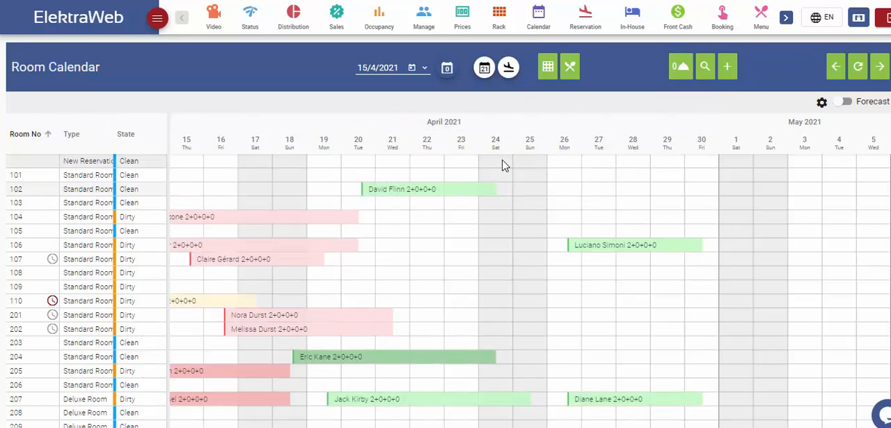
pyautogui.moveTo(504, 165); pyautogui.dragTo(568, 166)
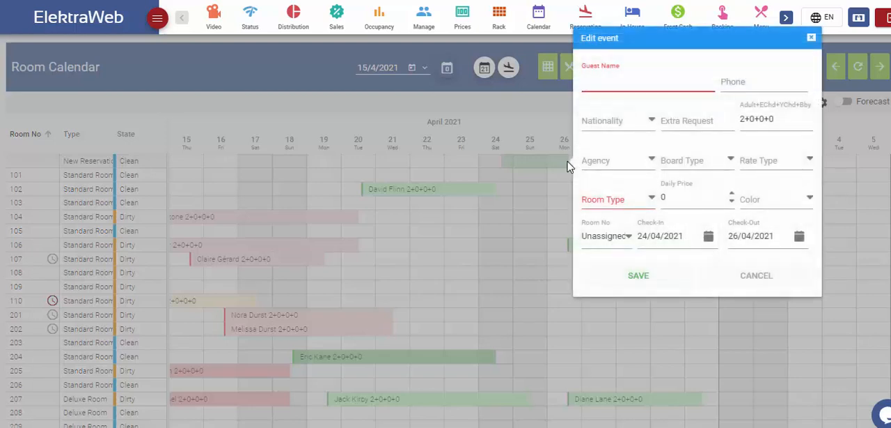
pyautogui.click(633, 88)
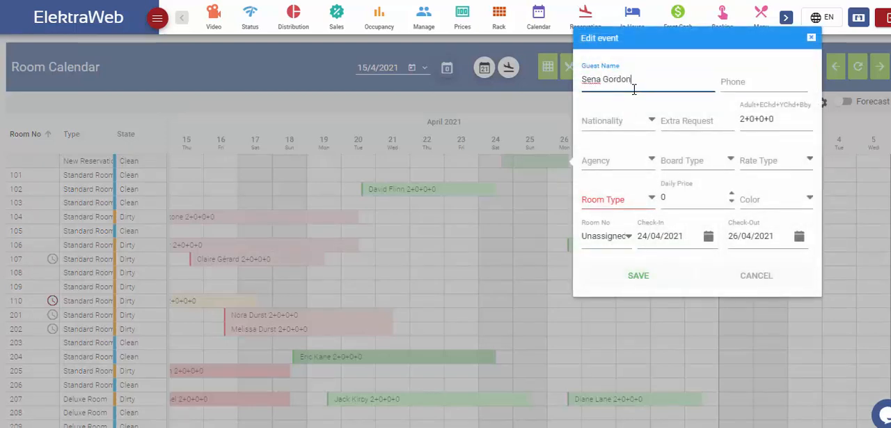
pyautogui.click(652, 199)
pyautogui.click(633, 249)
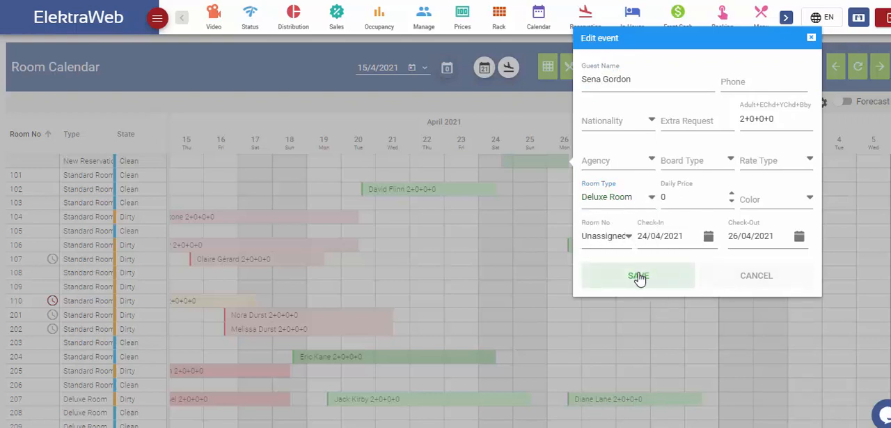
pyautogui.click(639, 276)
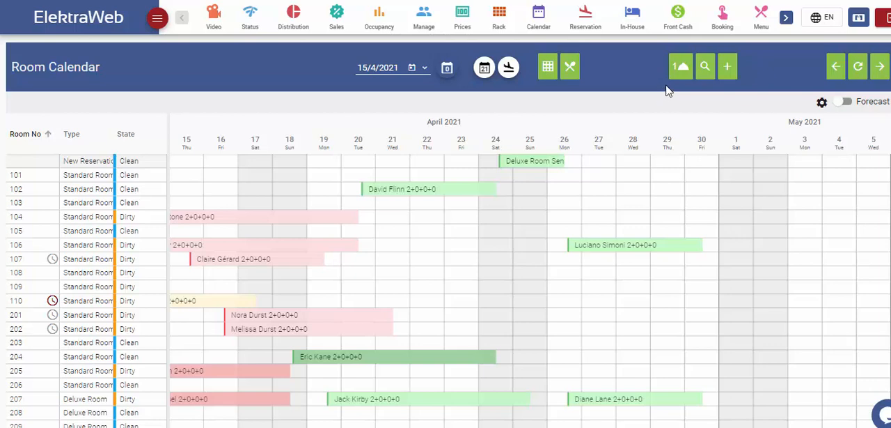
# - Assign the unassigned Deluxe Room reservation of 24 to 26 April to room 209, keeping its dates
pyautogui.click(681, 67)
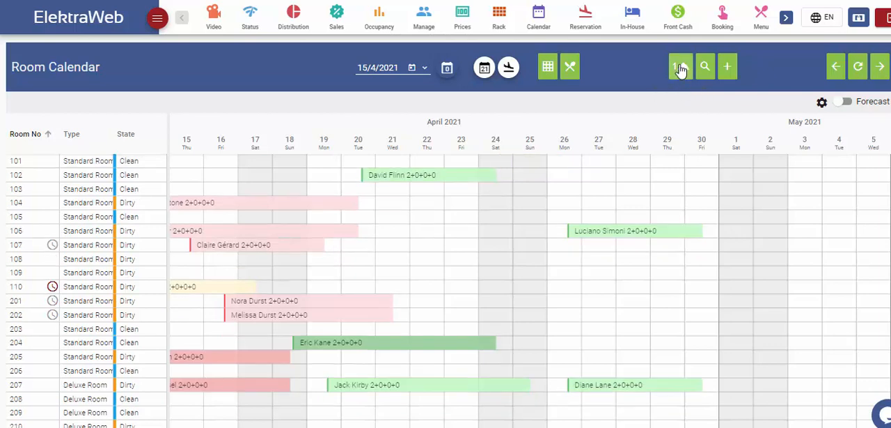
pyautogui.click(681, 68)
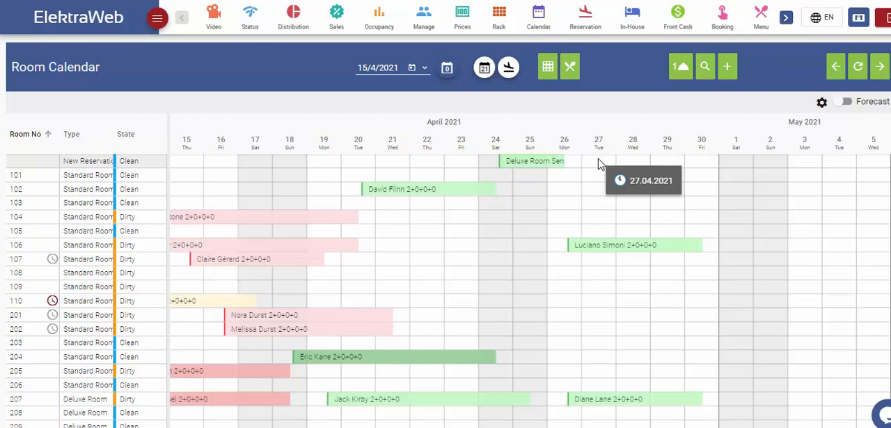
pyautogui.click(529, 165)
pyautogui.moveTo(529, 165); pyautogui.dragTo(517, 425)
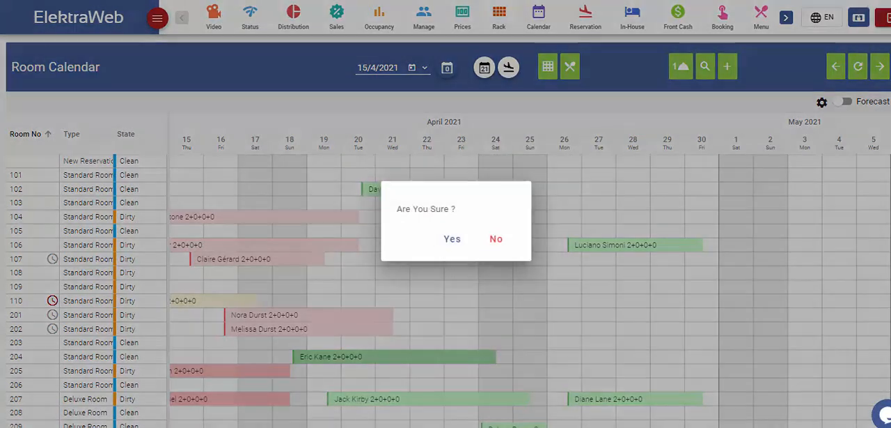
pyautogui.click(457, 239)
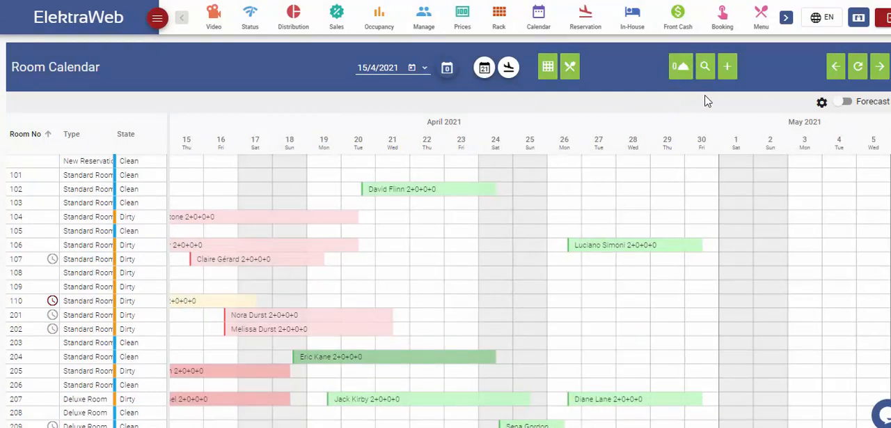
# - Page the calendar forward from April 2021 and back to the period starting 4/5/2021
pyautogui.click(882, 68)
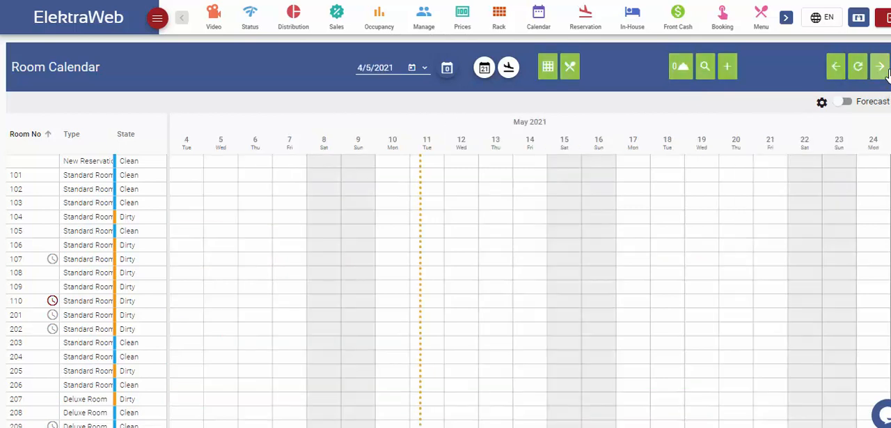
pyautogui.click(887, 71)
pyautogui.click(831, 74)
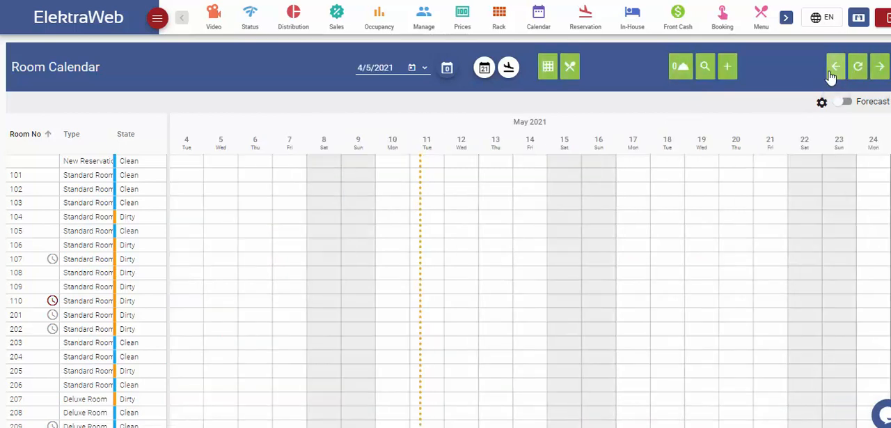
# - Return the calendar to the period starting 15/4/2021 and move room 102's reservation to 18–22 April, confirming the change
pyautogui.click(834, 69)
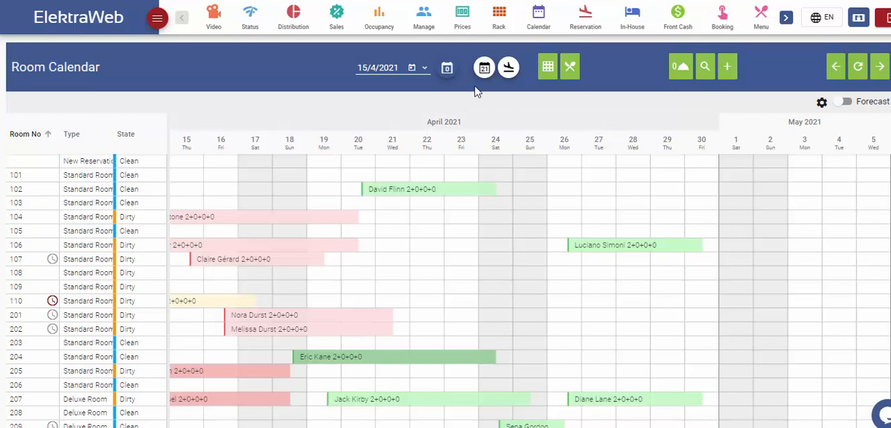
pyautogui.click(428, 194)
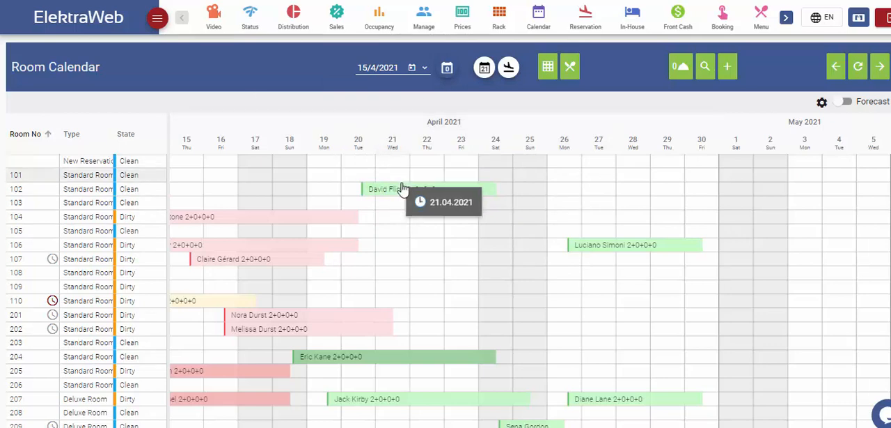
pyautogui.moveTo(413, 193); pyautogui.dragTo(334, 193)
pyautogui.click(452, 238)
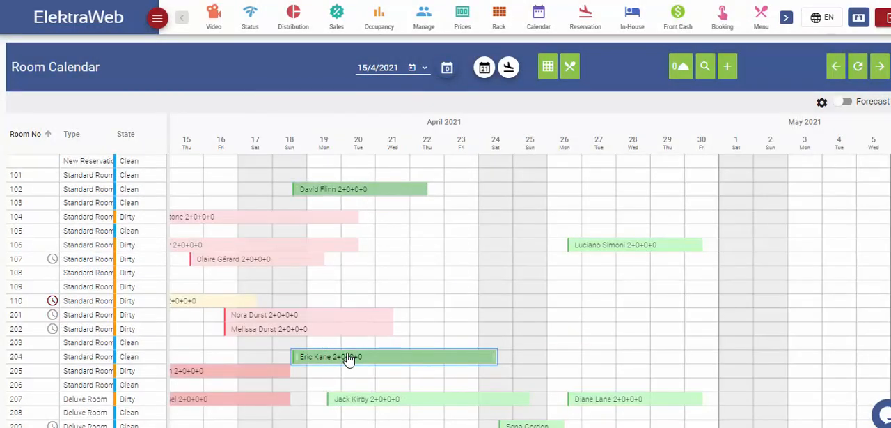
# - Move the 18–24 April reservation from room 204 to room 209, keeping its dates, and confirm the change
pyautogui.moveTo(349, 358); pyautogui.dragTo(329, 425)
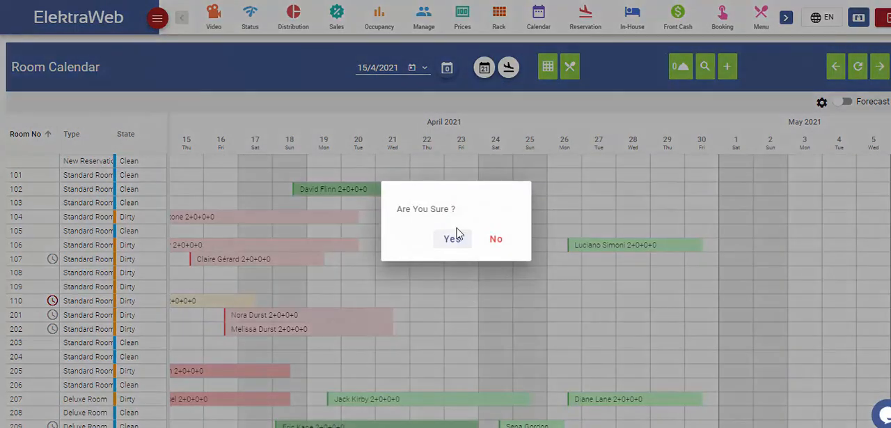
pyautogui.click(453, 238)
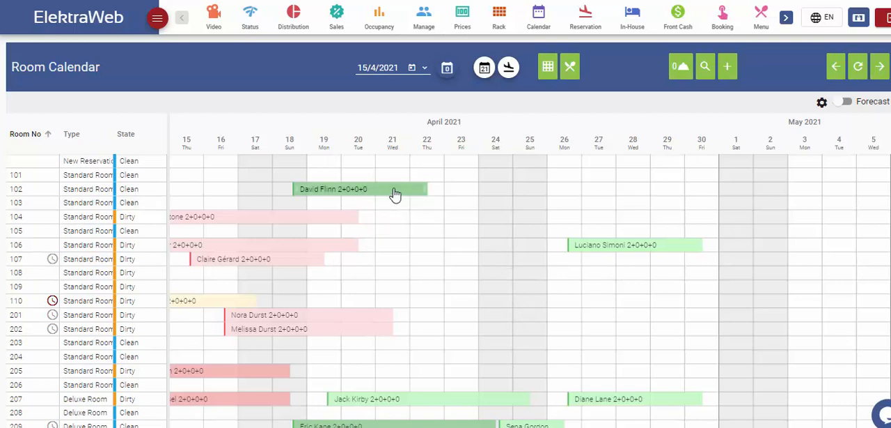
# - Check in the guest of the 18–22 April reservation in room 102
pyautogui.rightClick(395, 193)
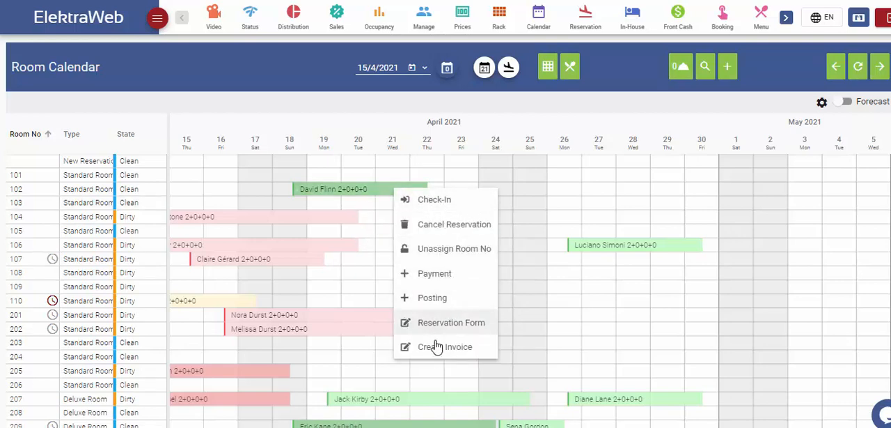
pyautogui.click(444, 202)
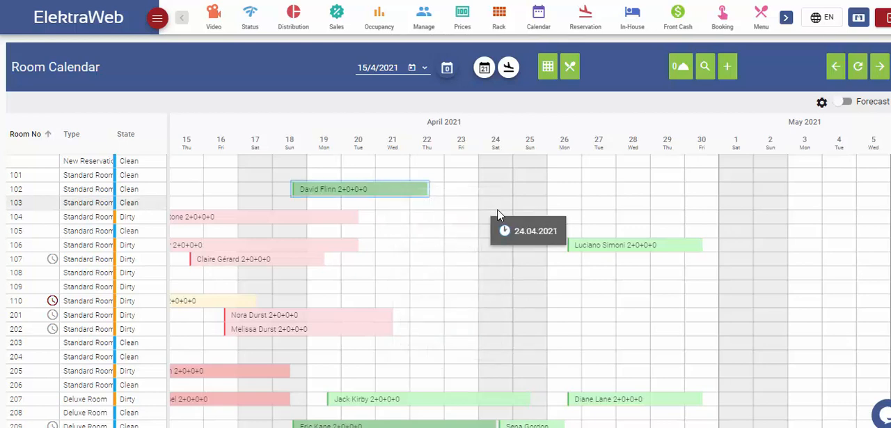
pyautogui.click(513, 244)
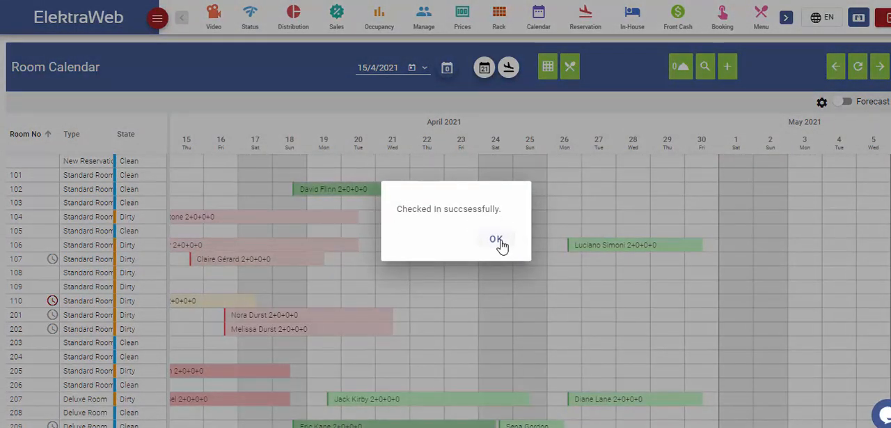
pyautogui.click(499, 242)
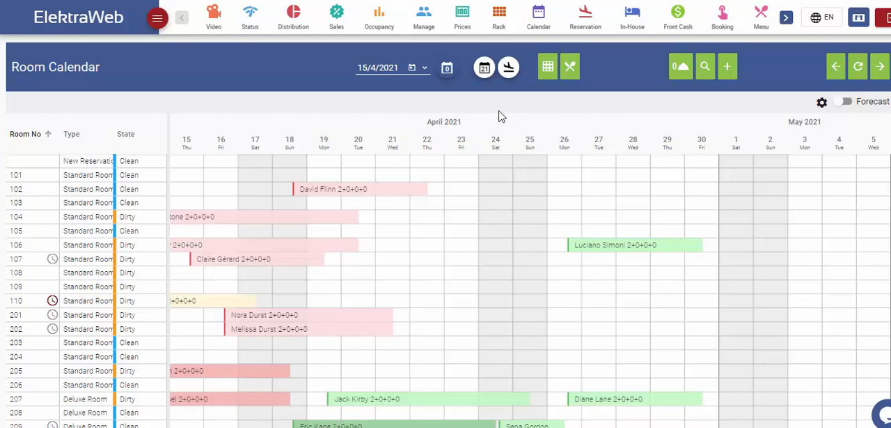
# - Post a 90 EUR charge to room 102's folio with department Restaurant, revenue Food and record type Posting, and save it
pyautogui.rightClick(411, 196)
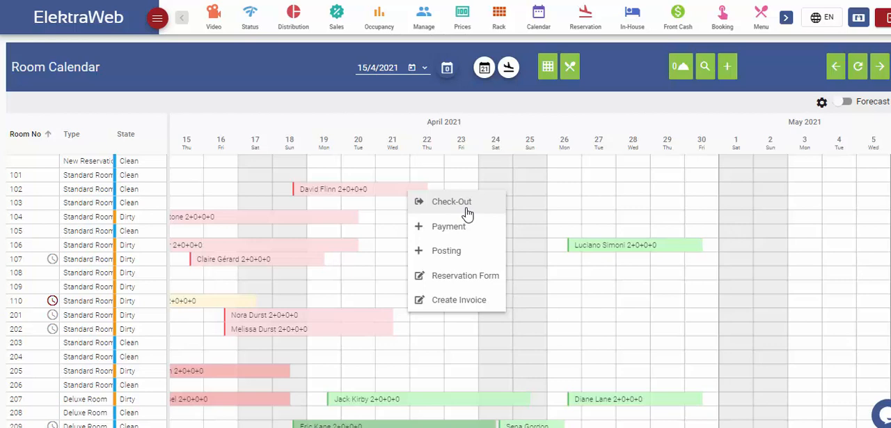
pyautogui.click(458, 259)
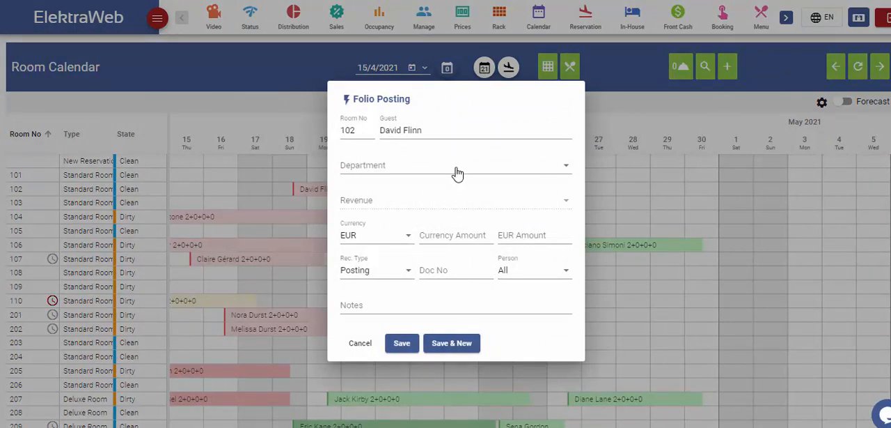
pyautogui.click(454, 172)
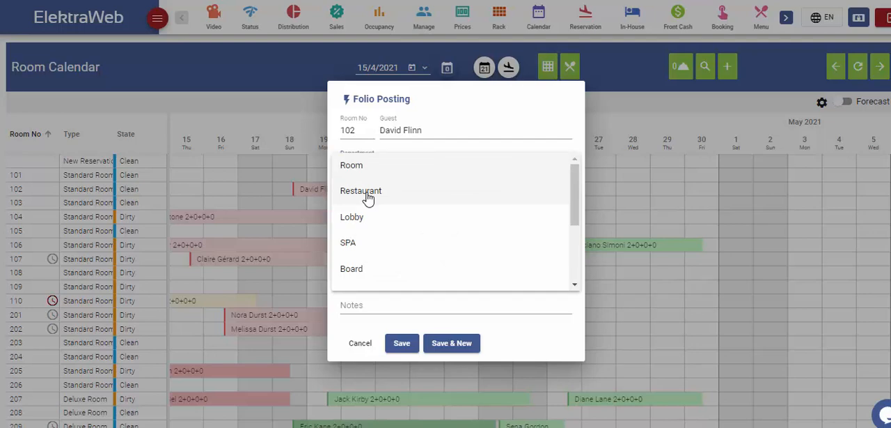
pyautogui.click(368, 193)
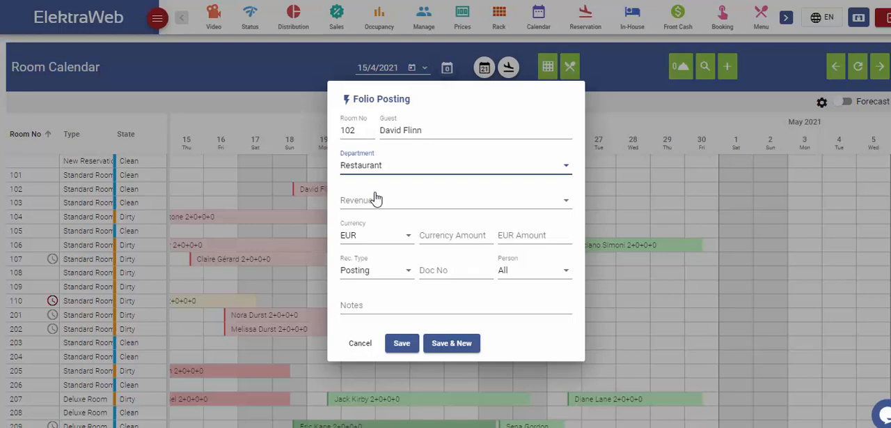
pyautogui.click(390, 205)
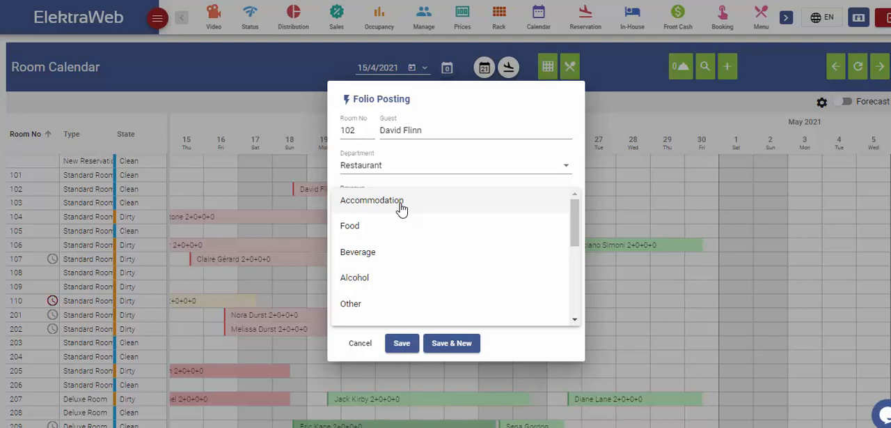
pyautogui.click(358, 226)
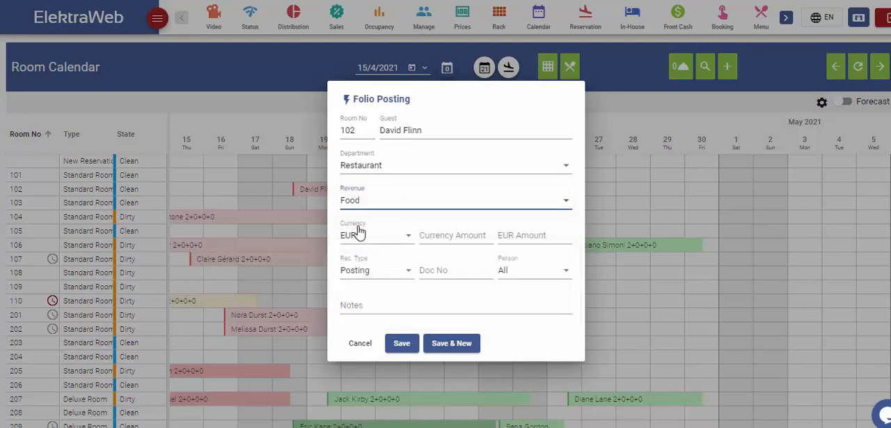
pyautogui.click(446, 237)
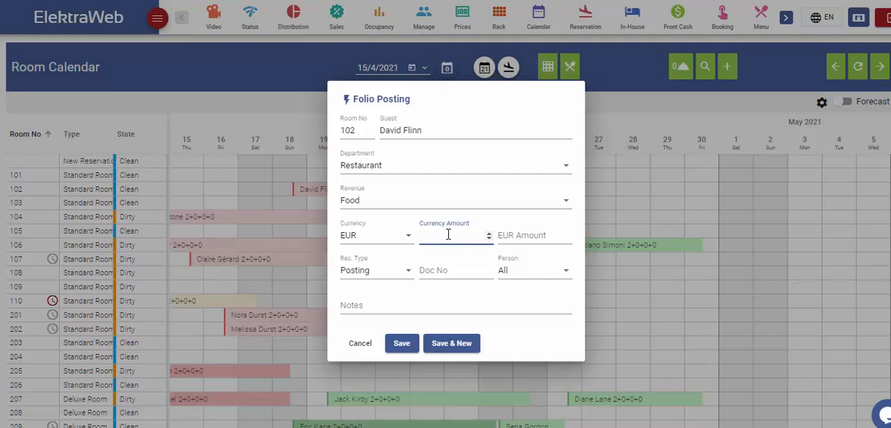
pyautogui.write('90')
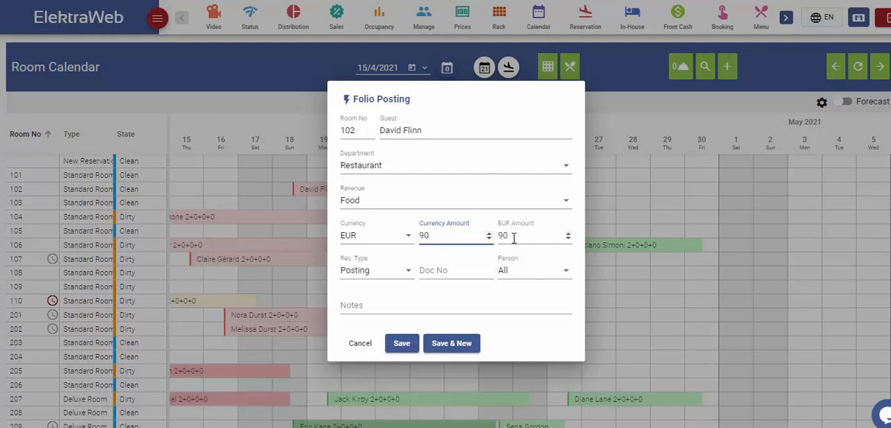
pyautogui.click(408, 273)
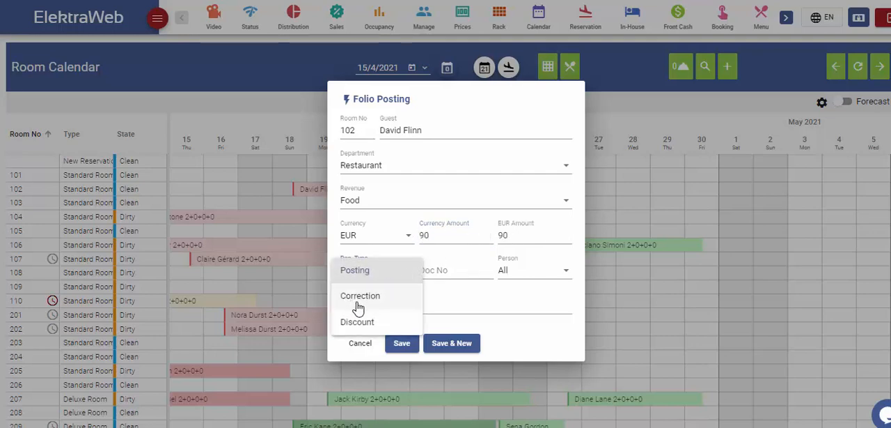
pyautogui.click(377, 278)
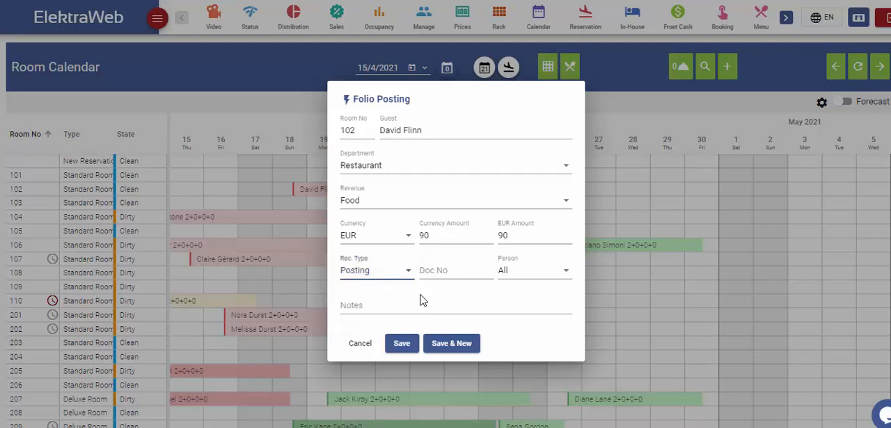
pyautogui.click(402, 344)
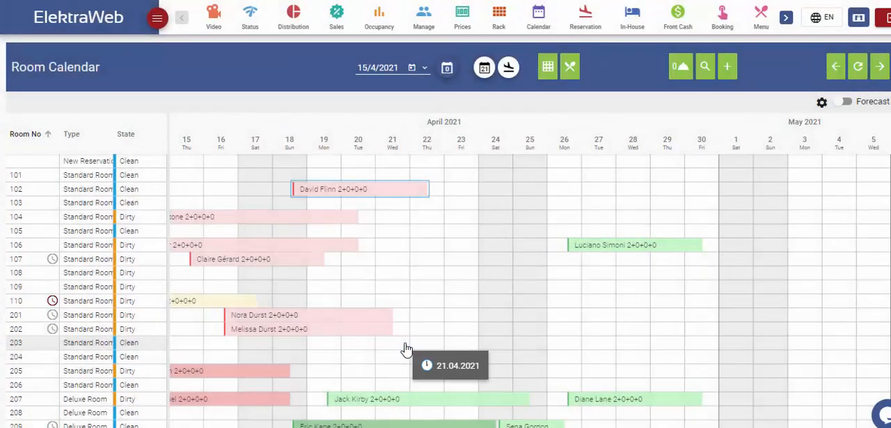
# - Record a 90 EUR credit card payment for room 102 against the All balance and save it
pyautogui.click(415, 195)
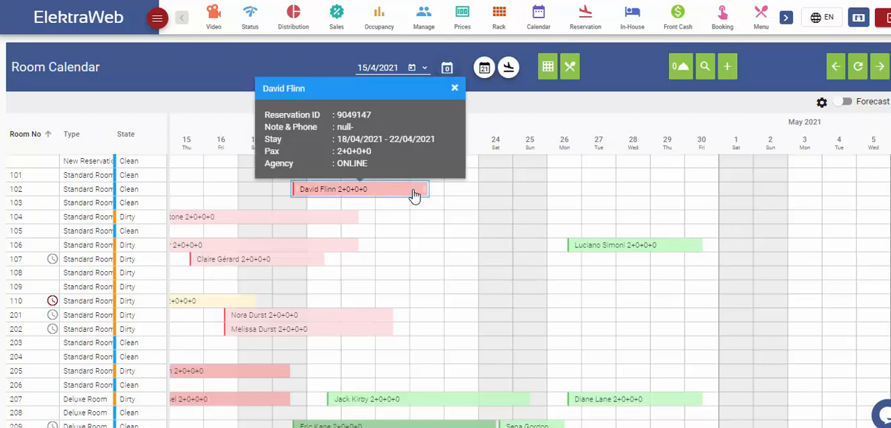
pyautogui.rightClick(414, 195)
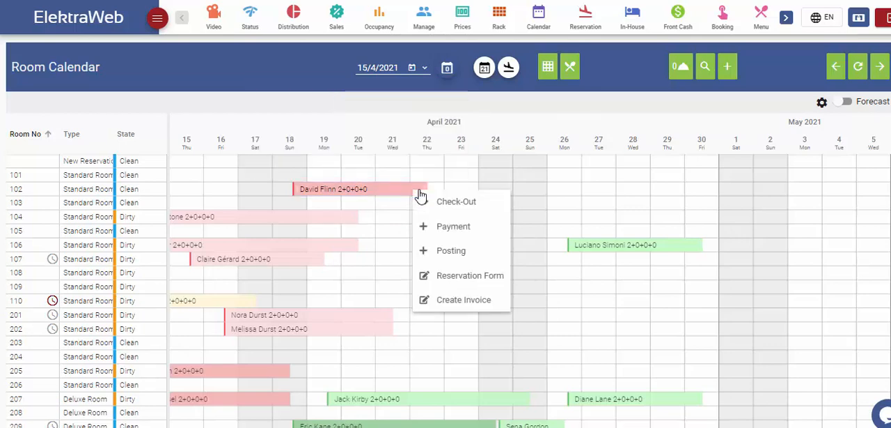
pyautogui.click(456, 229)
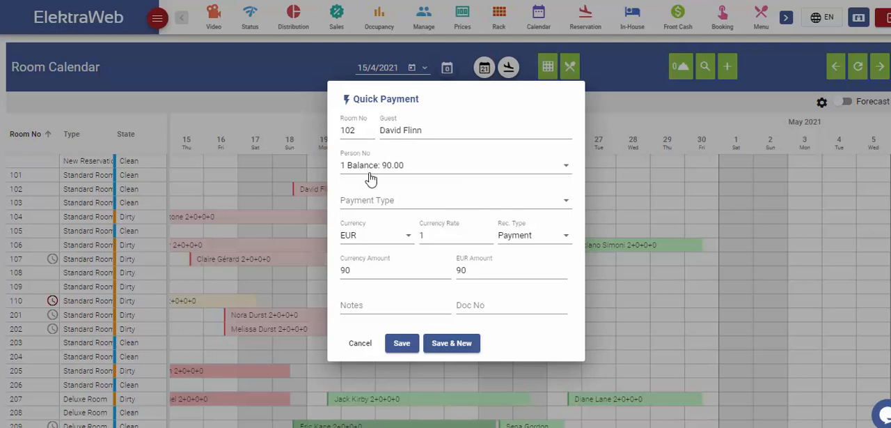
pyautogui.click(426, 166)
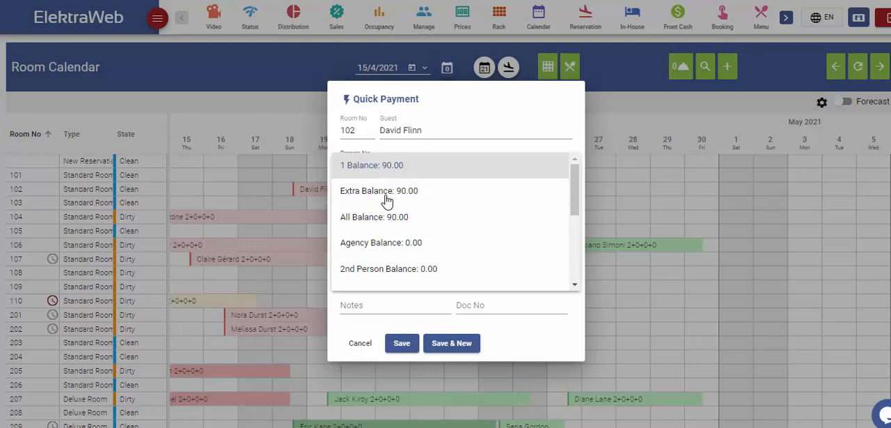
pyautogui.click(381, 218)
pyautogui.click(390, 203)
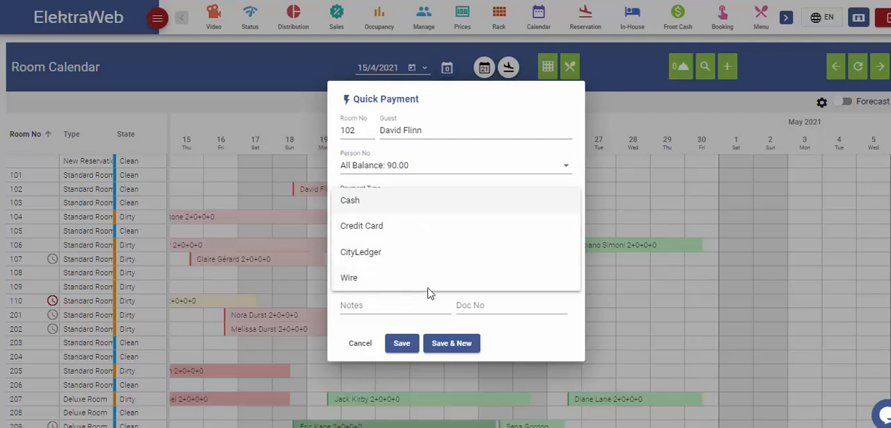
pyautogui.click(385, 230)
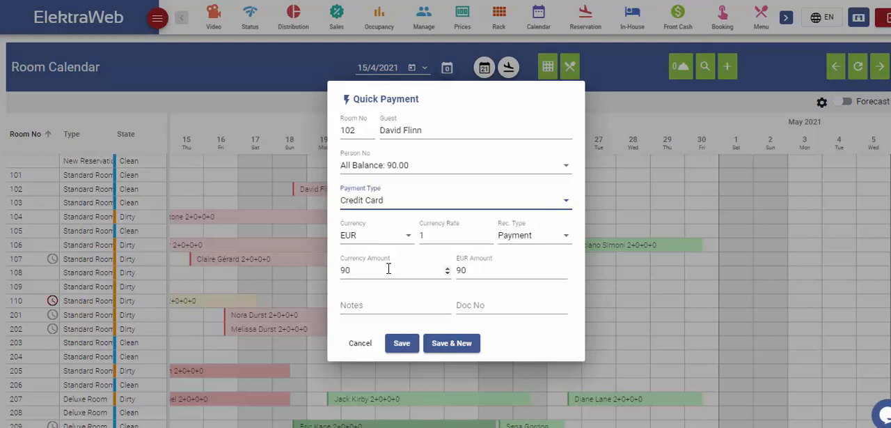
pyautogui.click(401, 343)
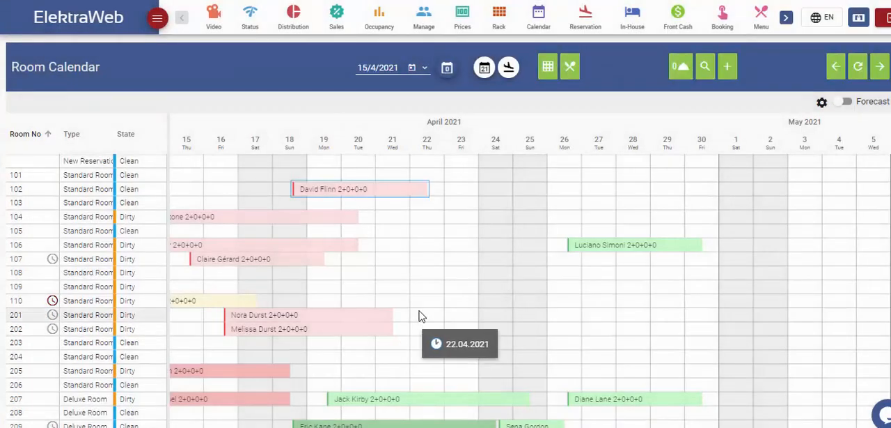
# - Create an invoice in EUR for room 102's reservation, with both the invoicing and the invoice address set to 1st Person
pyautogui.click(411, 192)
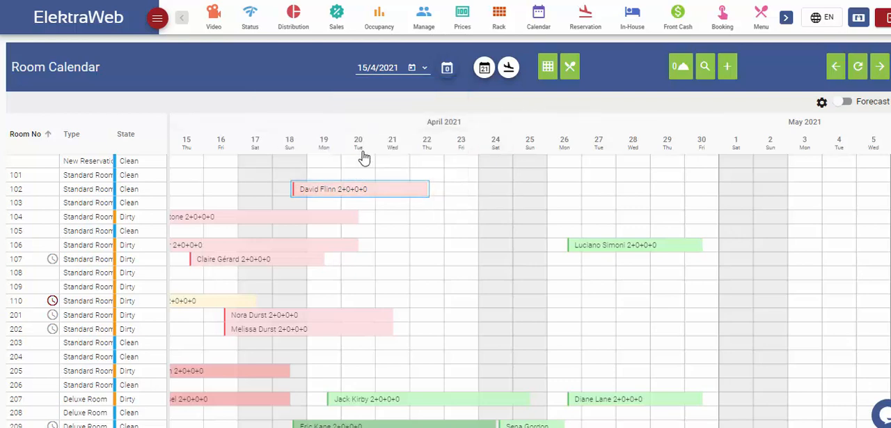
pyautogui.rightClick(402, 192)
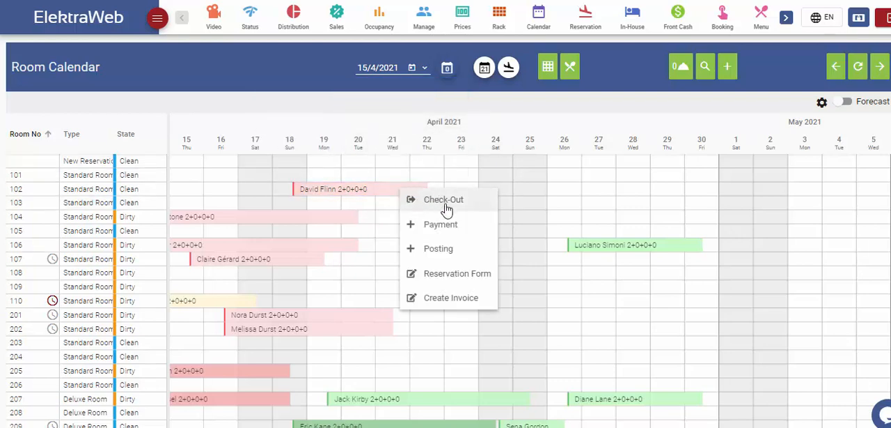
pyautogui.click(460, 299)
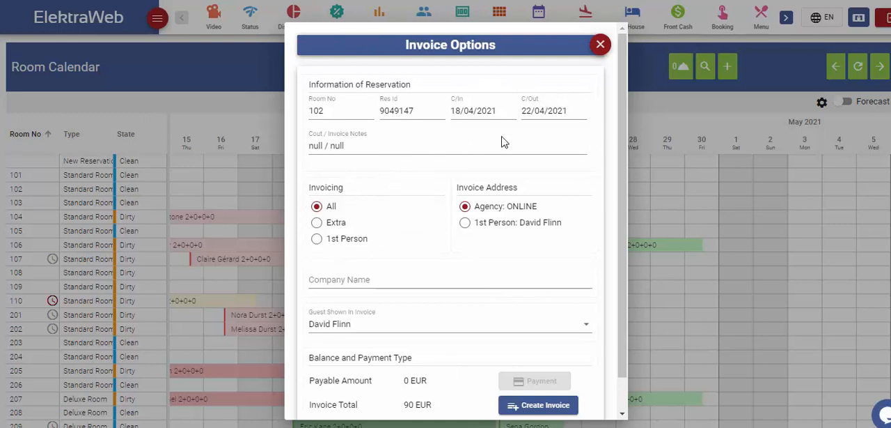
pyautogui.click(317, 239)
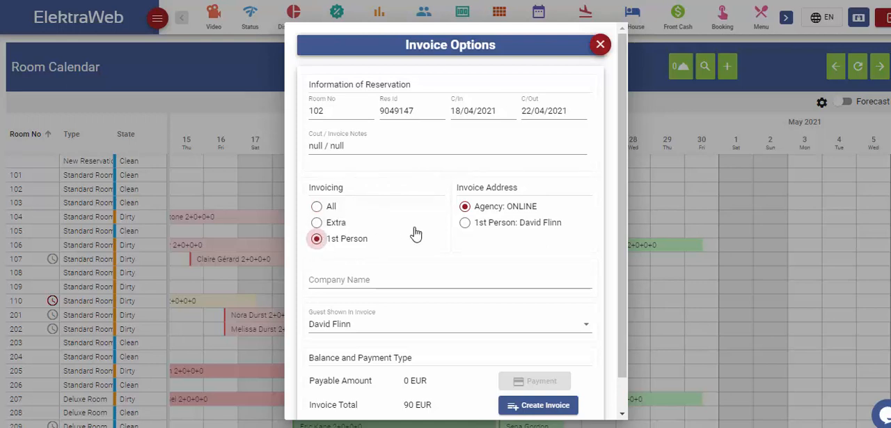
pyautogui.click(465, 222)
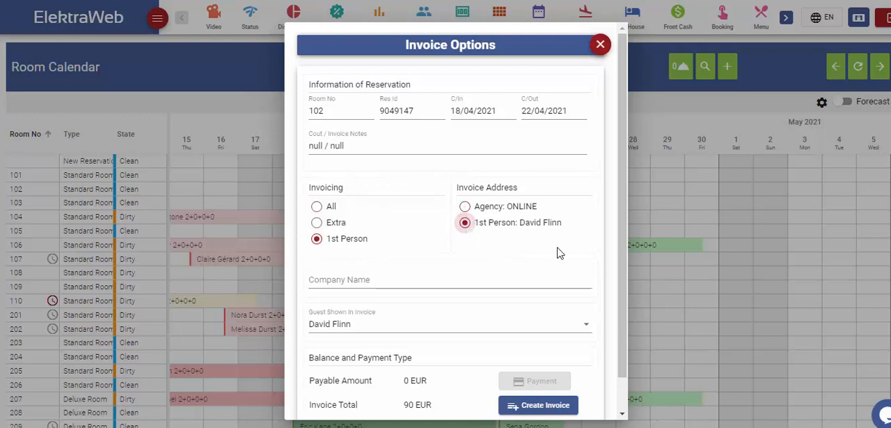
pyautogui.scroll(-1, 578, 265)
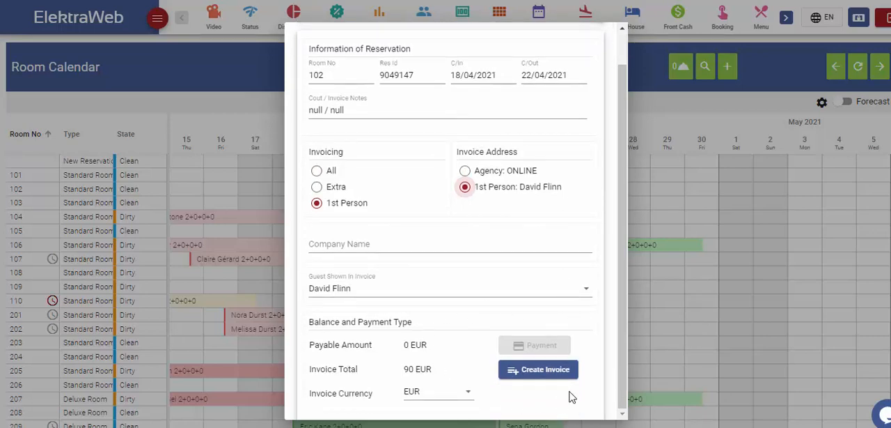
pyautogui.click(544, 374)
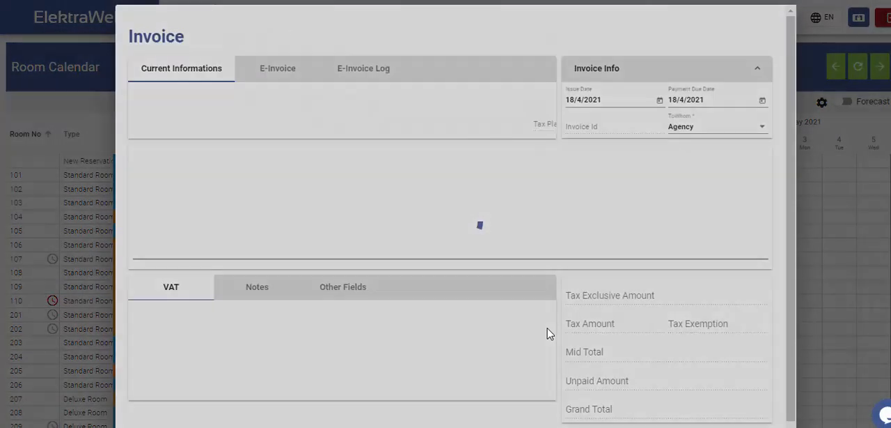